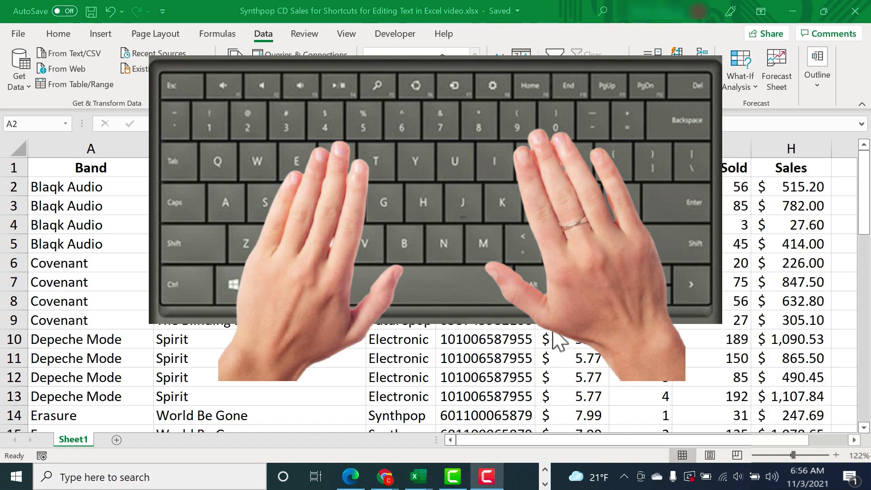
Step: Scroll down and select album cell B29, The Punishment of Luxury
key("Right")
key("Down")
key("Down")
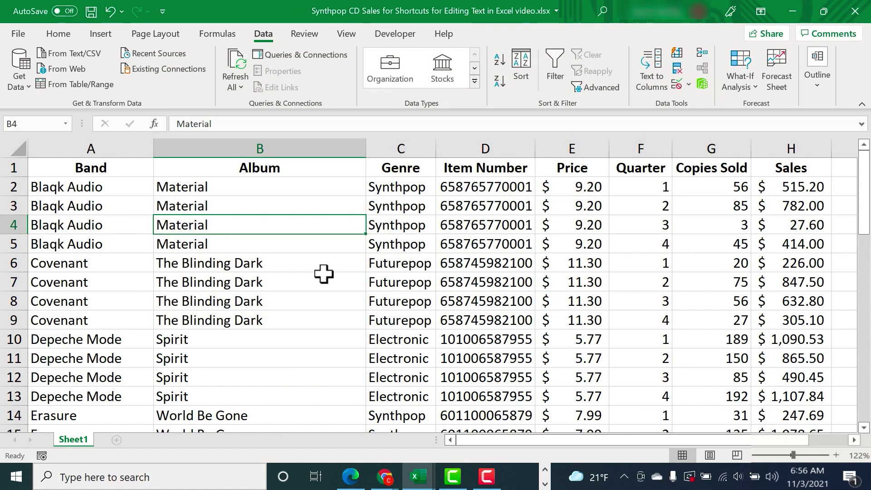
scroll(313, 272, "down", 6)
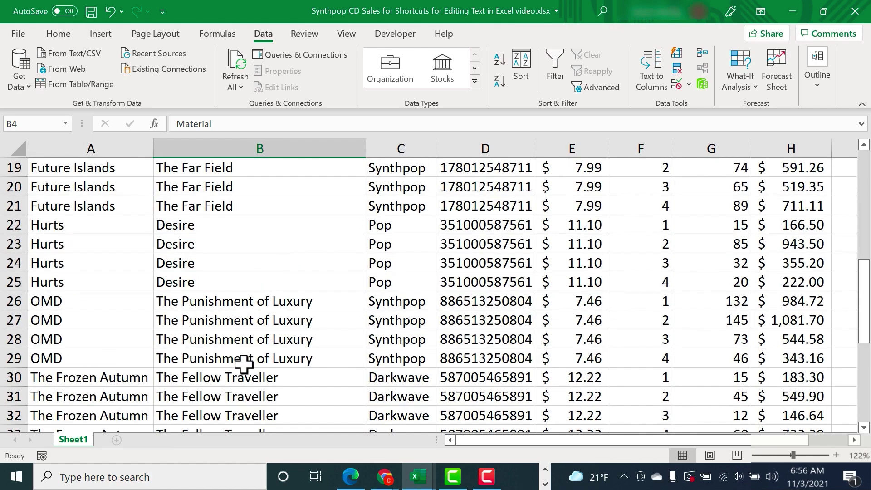
left_click(236, 340)
left_click(239, 359)
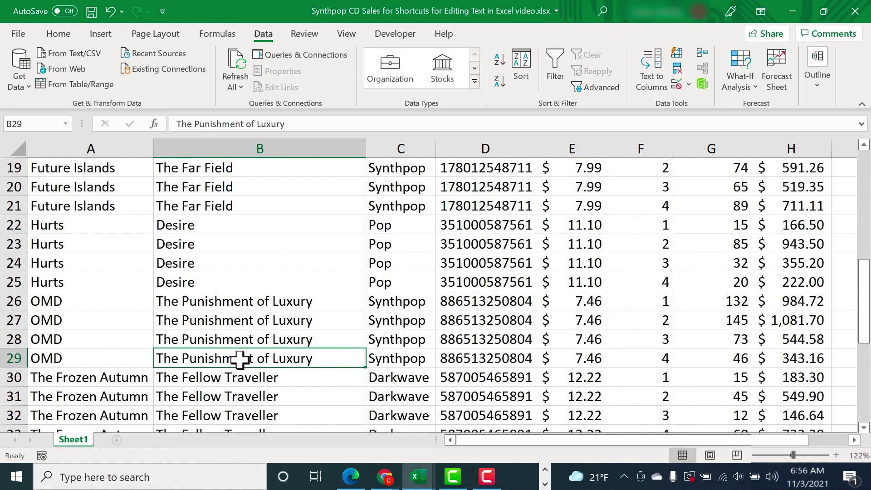
Step: Edit B29 in place and move the caret back and forth within 'Punishment'
double_click(239, 360)
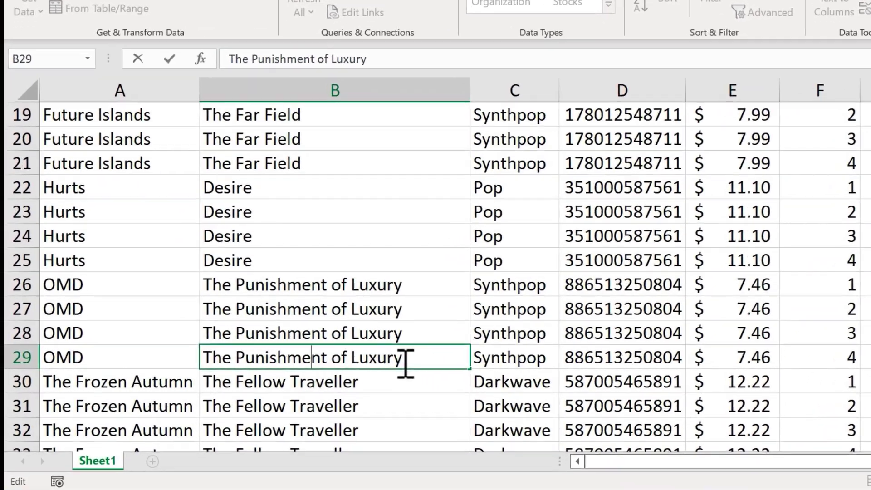
key("Right")
key("Right")
key("Left")
key("Right")
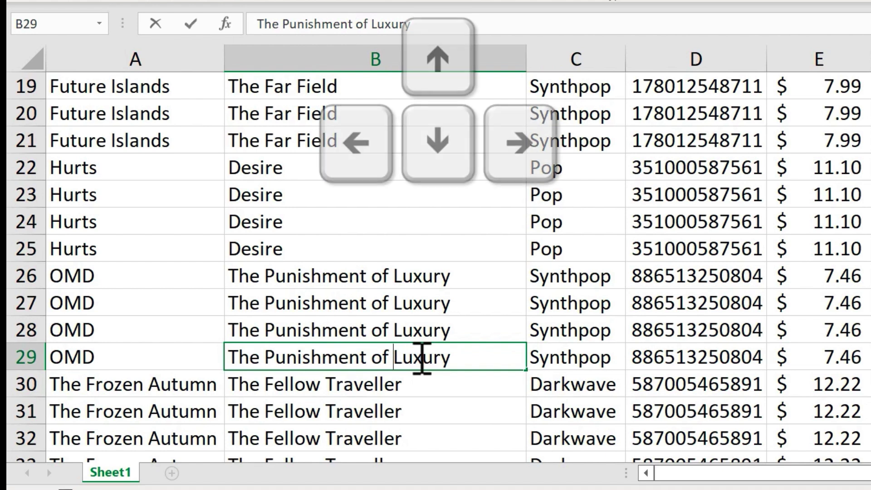
key("Left")
key("Left")
key("Left")
key("Left")
key("Right")
key("Right")
key("Right")
key("Right")
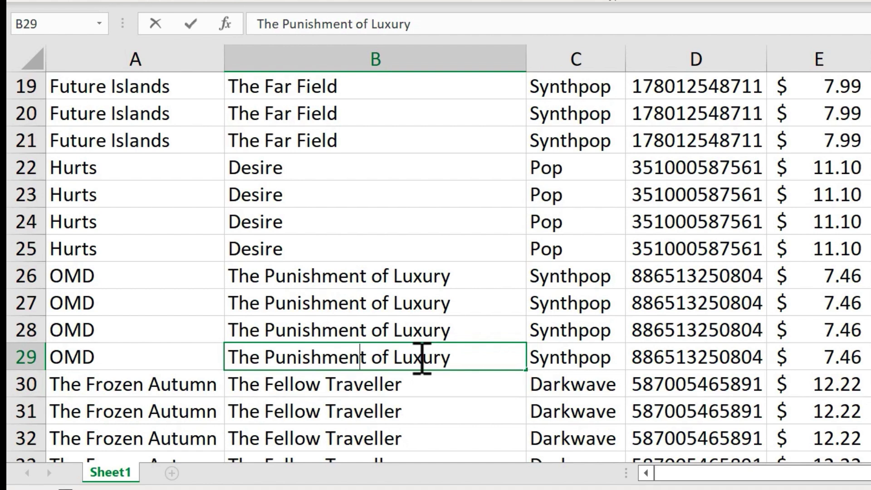
key("ctrl+Right")
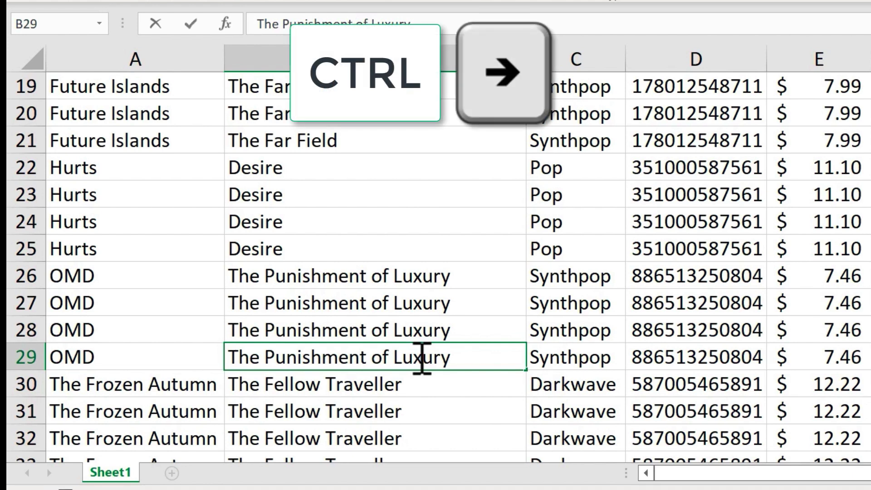
key("ctrl+Right")
key("ctrl+Right")
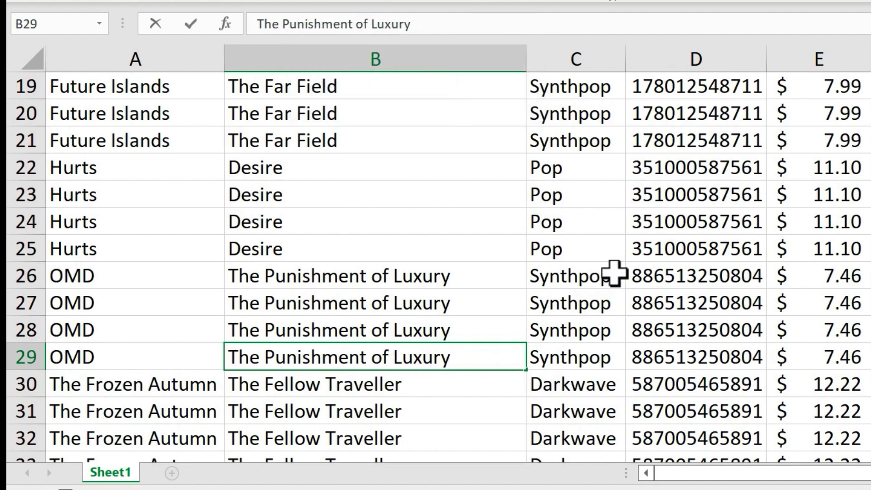
key("ctrl+Left")
key("ctrl+Left")
key("ctrl+Left")
key("ctrl+Right")
key("ctrl+Right")
key("ctrl+Right")
key("BackSpace")
key("BackSpace")
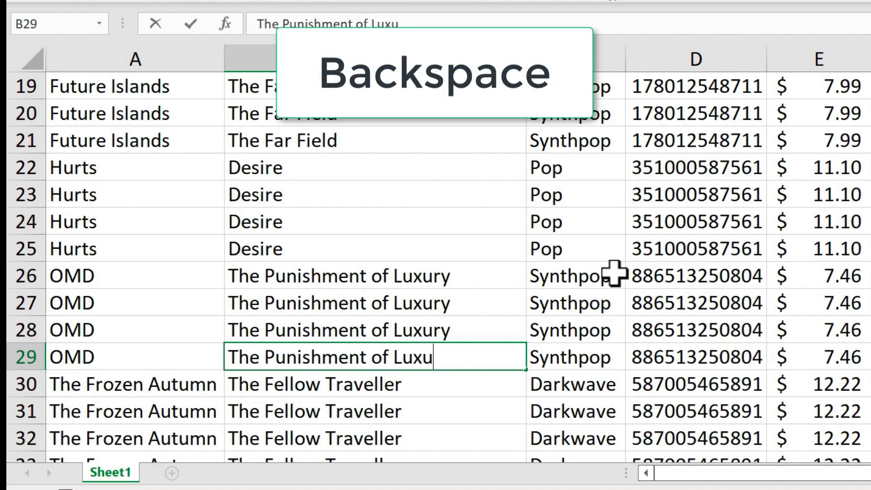
key("BackSpace")
key("BackSpace")
key("Left")
key("Delete")
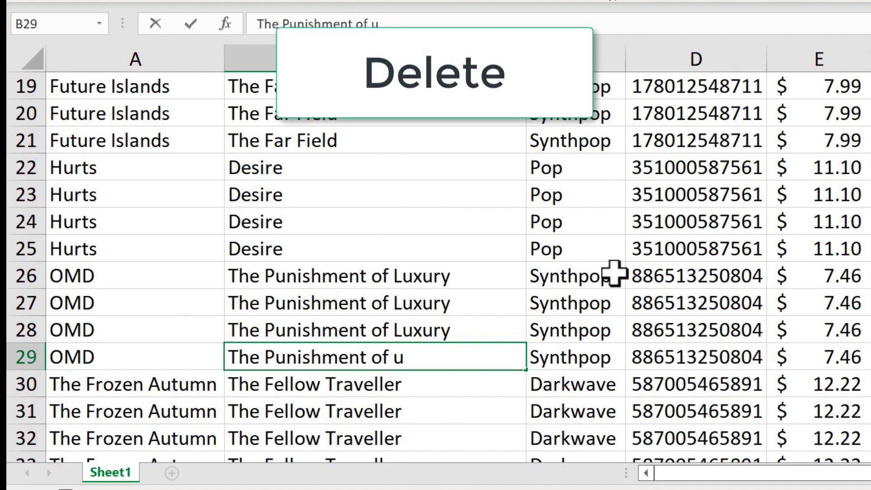
key("Delete")
type("Luxury")
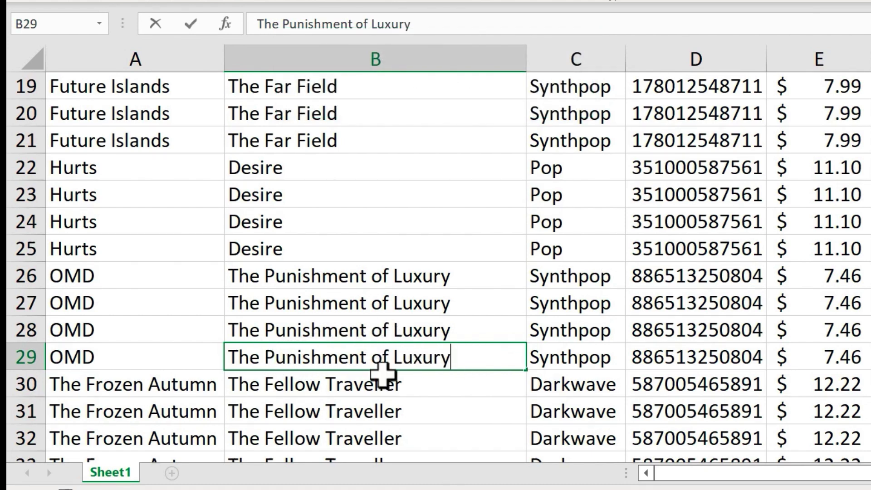
Step: Replace 'Punishment of Luxury' in B29 with 'History of Modern' using Ctrl+Delete
key("ctrl+Left")
key("ctrl+Left")
key("ctrl+Left")
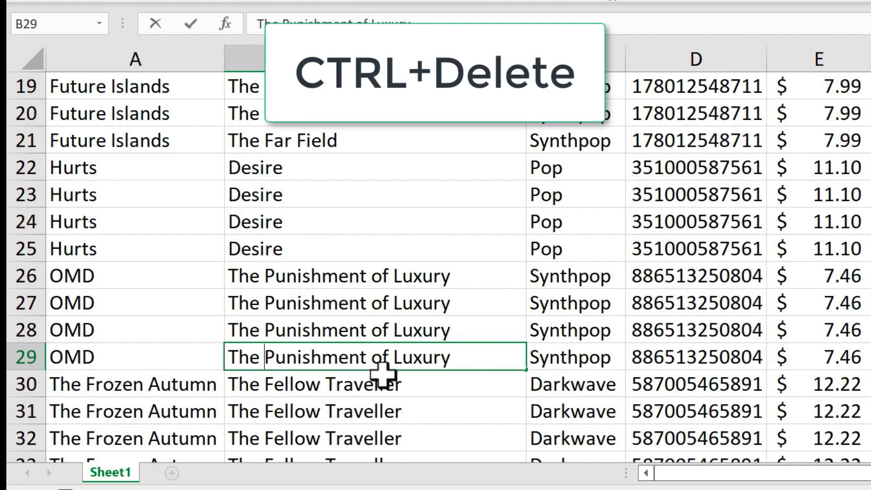
key("ctrl+Delete")
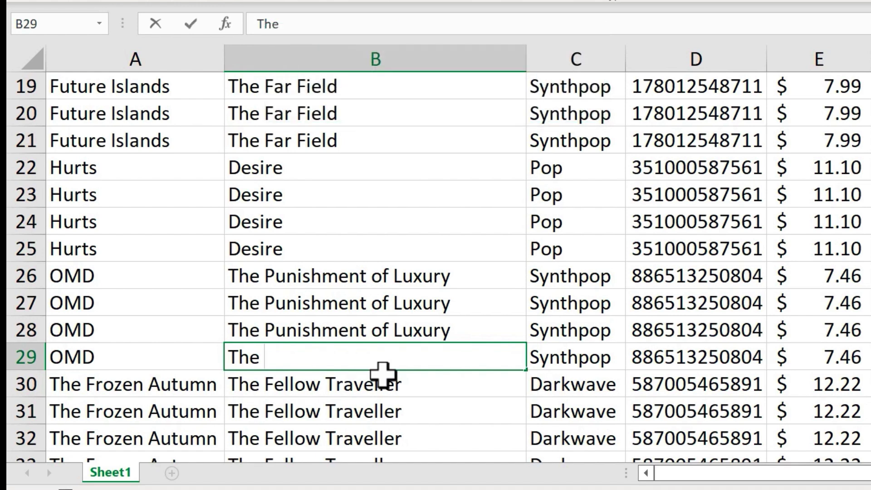
type("History of Modern")
Step: Commit the new B29 title and start editing The Fellow Traveller in B30
key("Return")
key("Left")
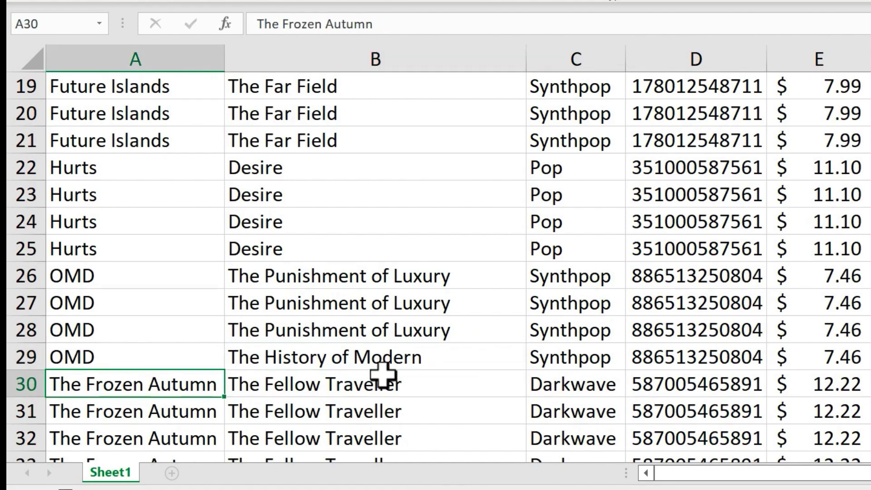
double_click(365, 384)
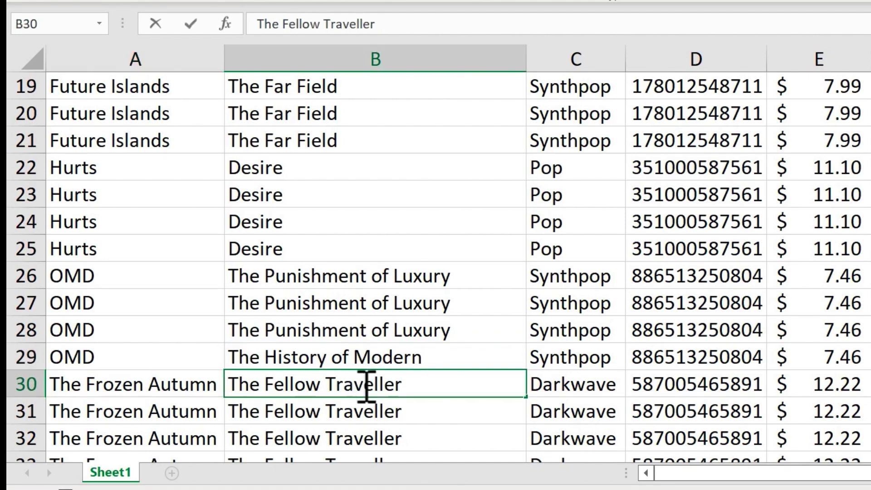
key("End")
key("ctrl+Left")
key("ctrl+Left")
key("shift+End")
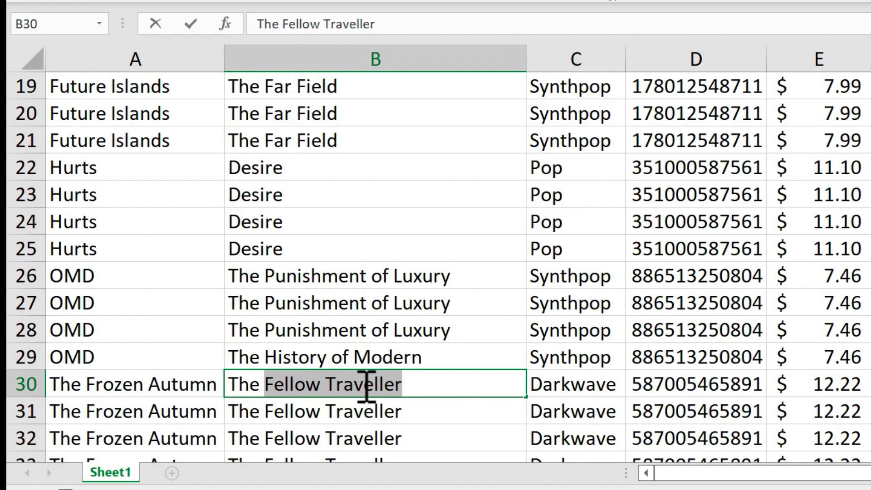
key("Left")
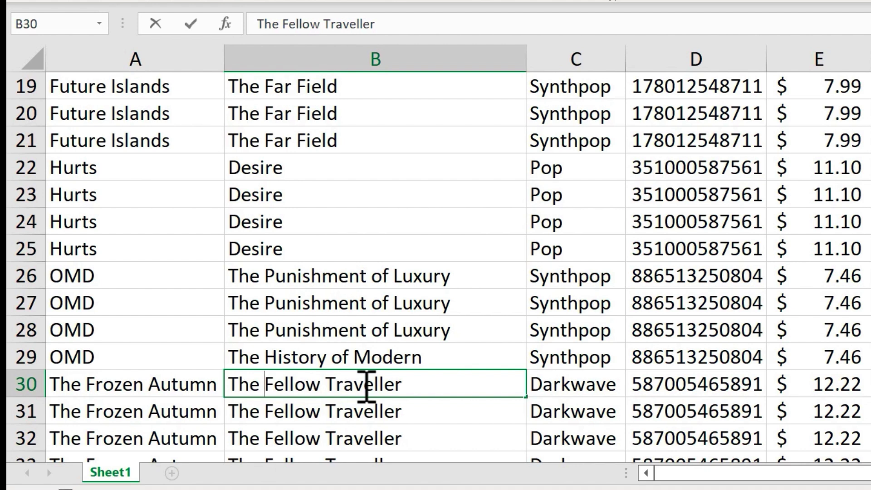
key("shift+Right")
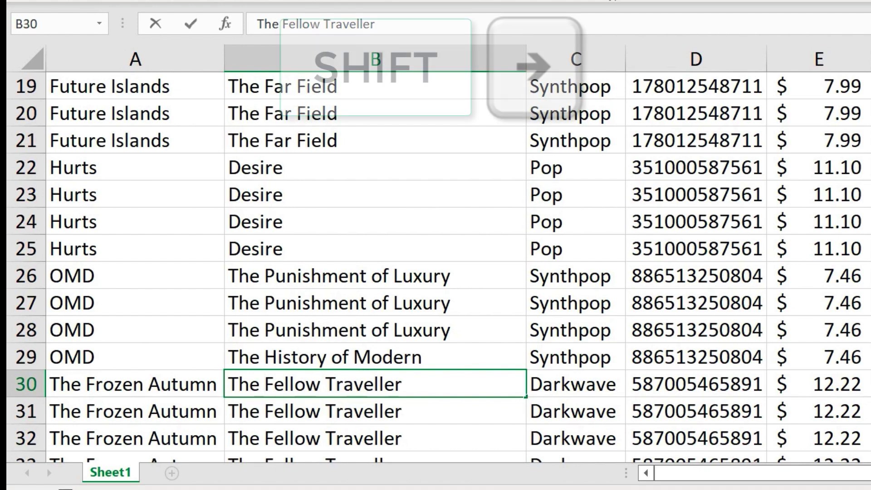
key("shift+Right")
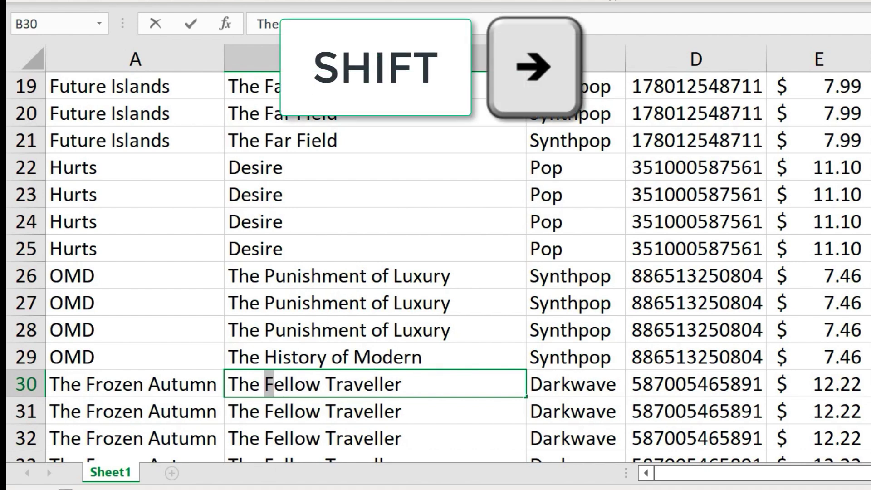
key("shift+Right")
key("shift+Right")
key("shift+Right")
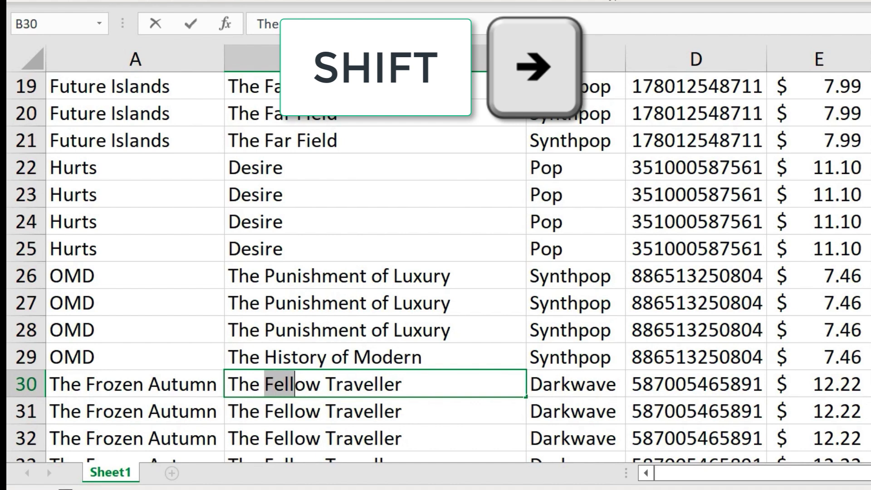
key("shift+Right")
key("shift+Right")
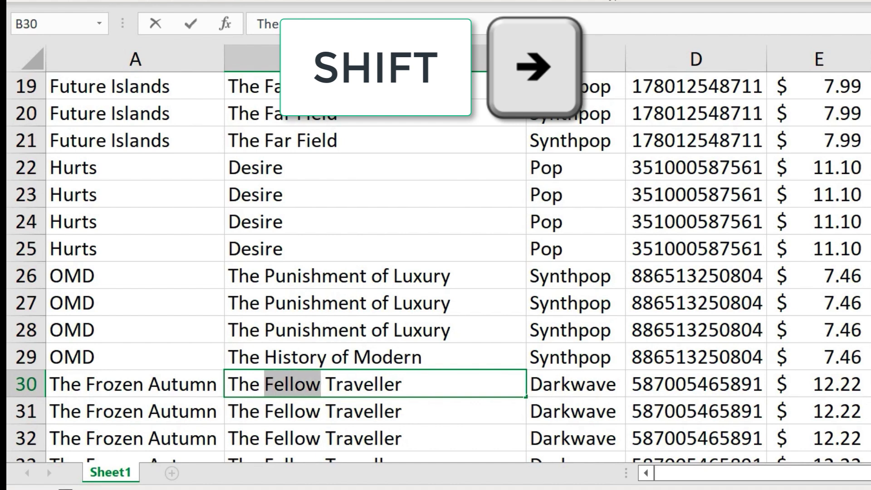
key("shift+Left")
key("shift+Left")
key("shift+Left")
key("shift+Left")
key("shift+Right")
key("shift+Right")
key("shift+Right")
key("shift+Right")
key("shift+Right")
key("shift+Left")
key("shift+Left")
key("shift+Left")
key("shift+Left")
key("shift+Left")
key("shift+Left")
key("shift+Left")
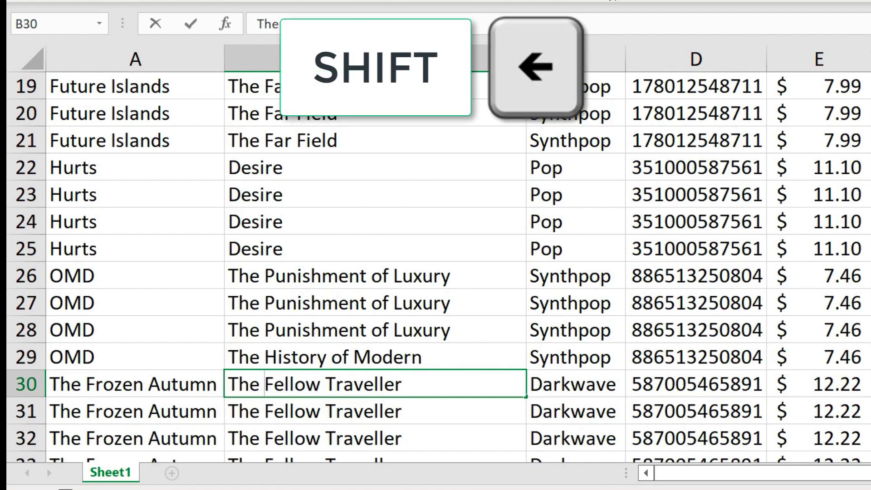
key("shift+Left")
key("shift+Left")
key("shift+Left")
key("shift+Left")
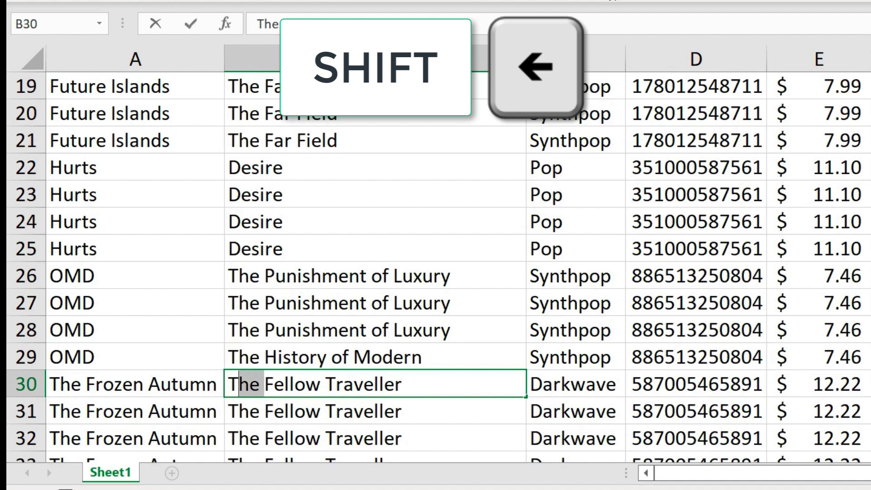
key("shift+Right")
key("shift+Right")
key("shift+Right")
key("shift+Left")
key("shift+Left")
key("shift+Left")
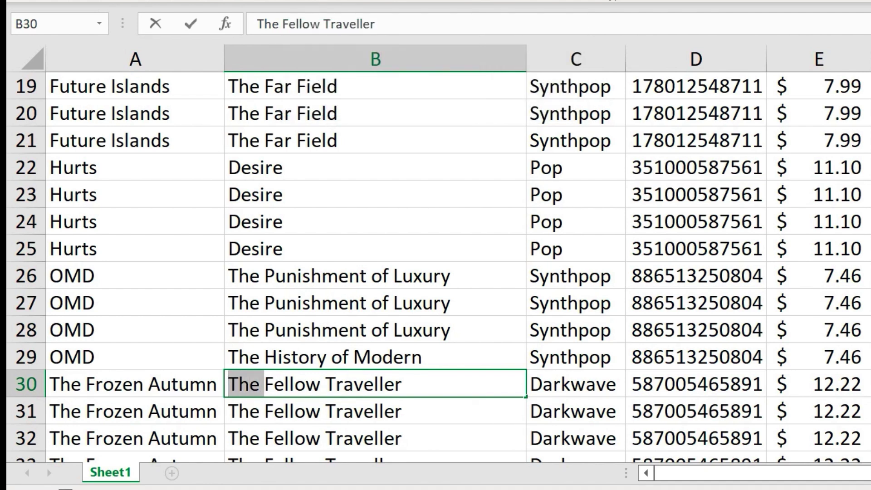
key("BackSpace")
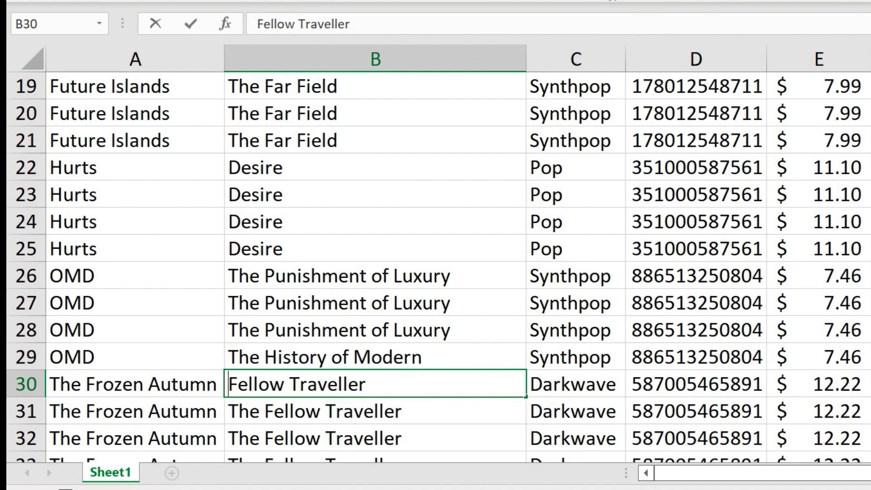
key("ctrl+z")
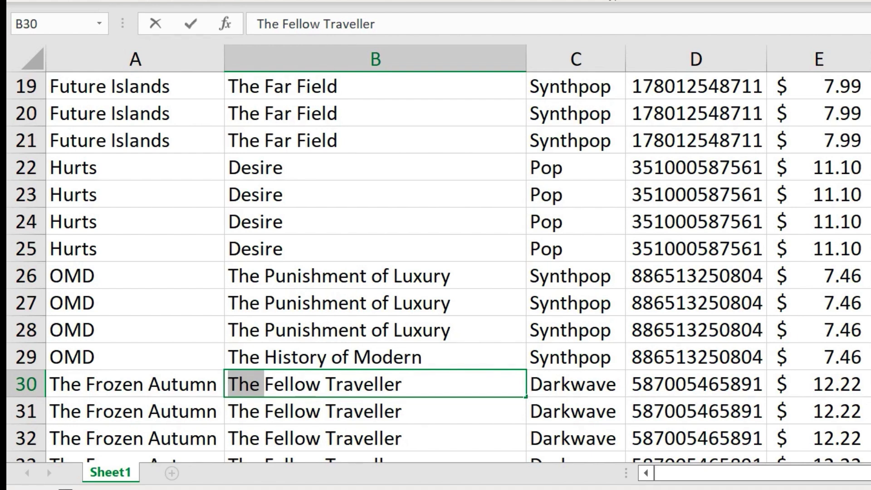
key("Right")
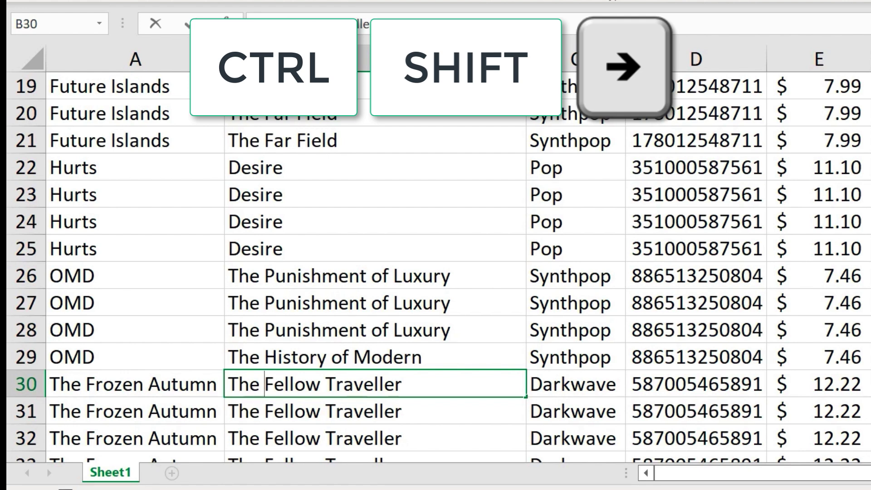
key("ctrl+shift+Right")
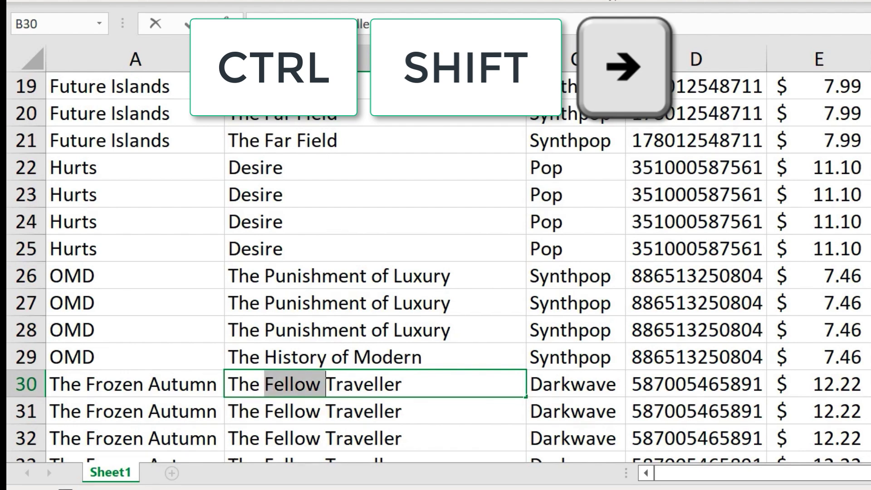
key("ctrl+shift+Right")
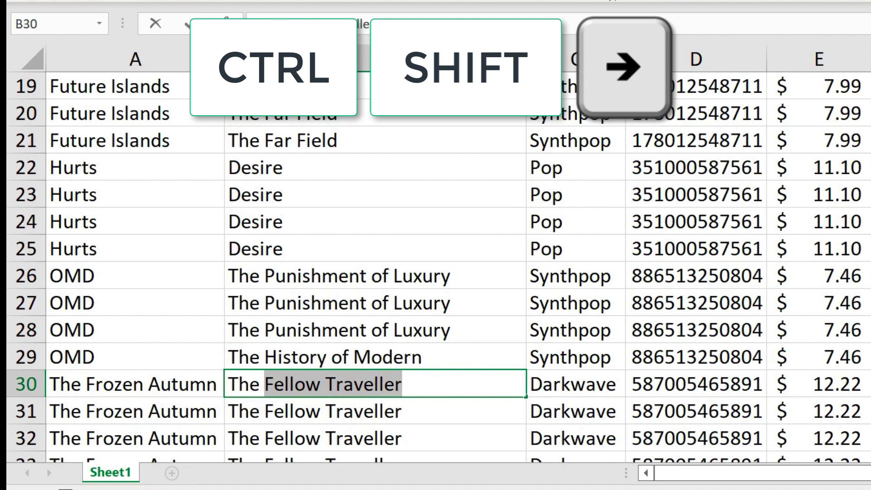
key("ctrl+shift+Left")
key("ctrl+shift+Left")
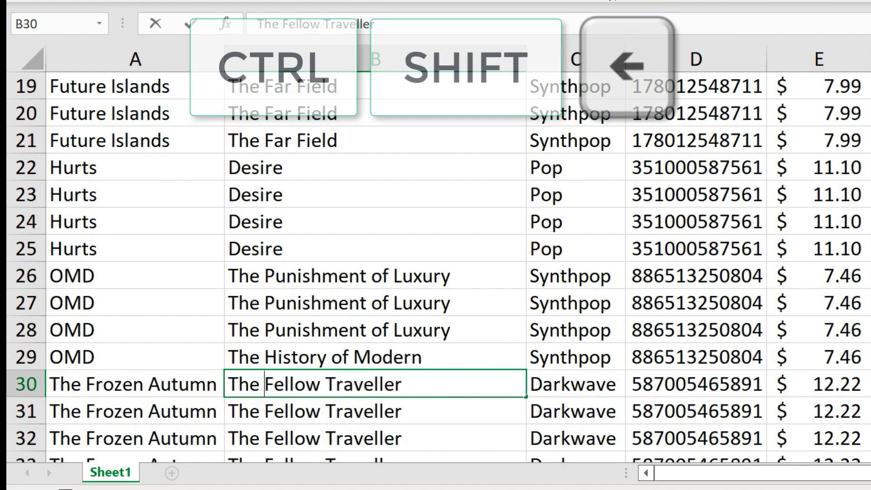
key("ctrl+shift+Left")
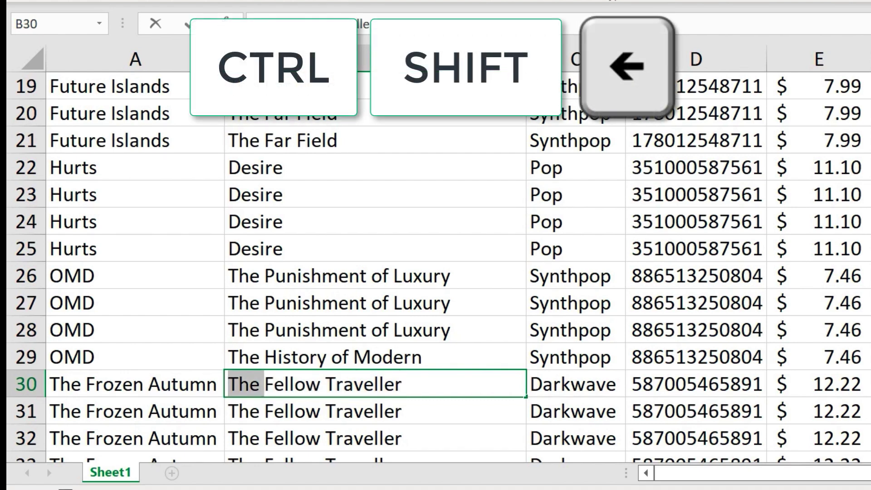
double_click(410, 303)
key("ctrl+Left")
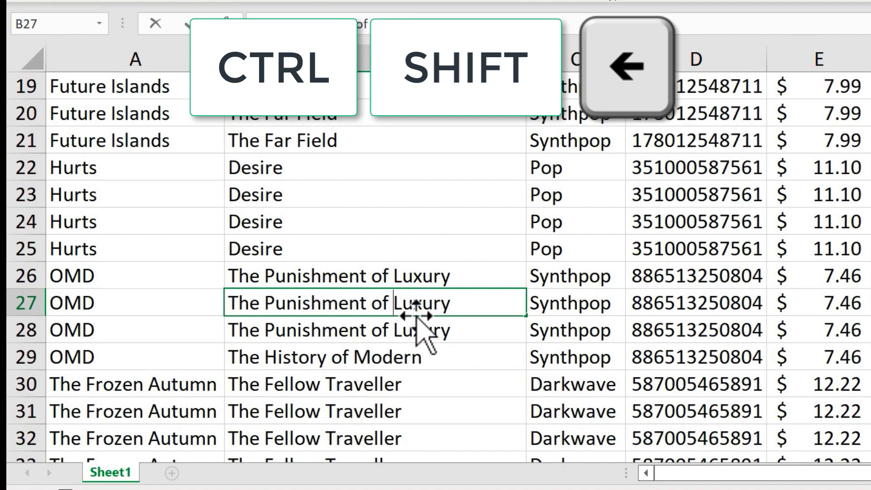
key("ctrl+shift+Left")
key("ctrl+shift+Left")
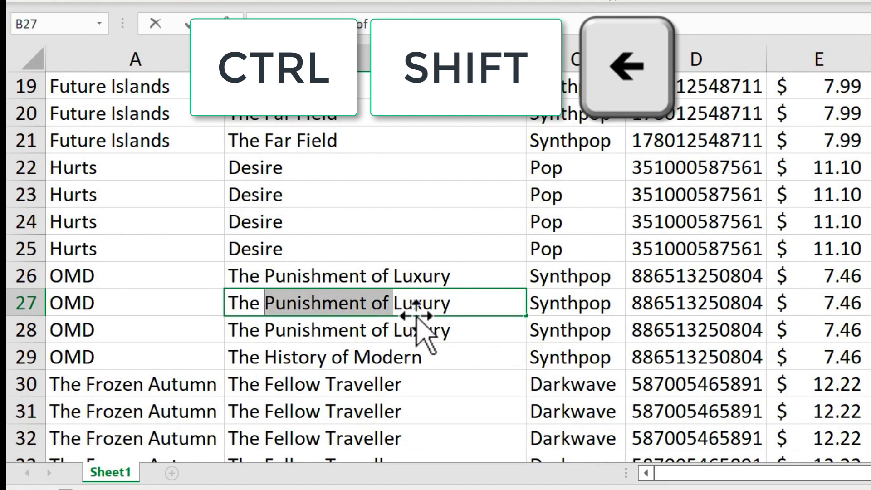
key("ctrl+shift+Left")
key("ctrl+shift+Right")
key("ctrl+shift+Right")
key("ctrl+shift+Right")
key("ctrl+shift+Right")
scroll(443, 206, "up", 4)
scroll(467, 206, "down", 1)
scroll(467, 206, "down", 9)
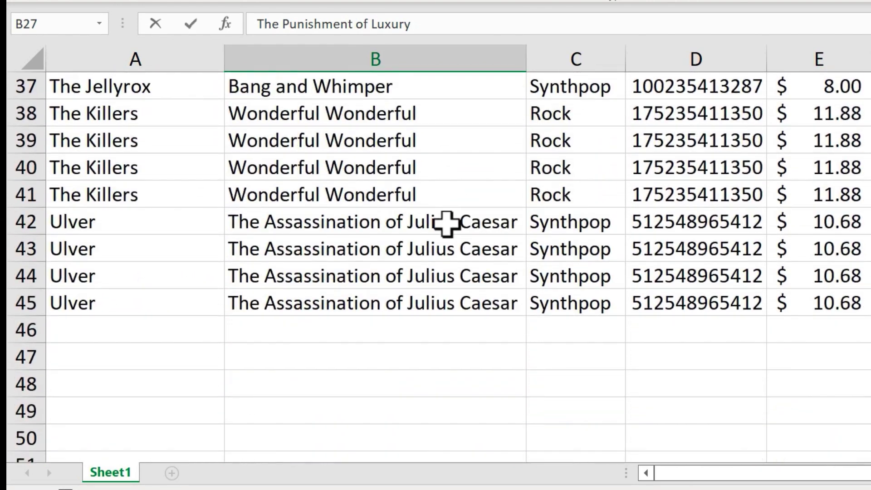
double_click(472, 222)
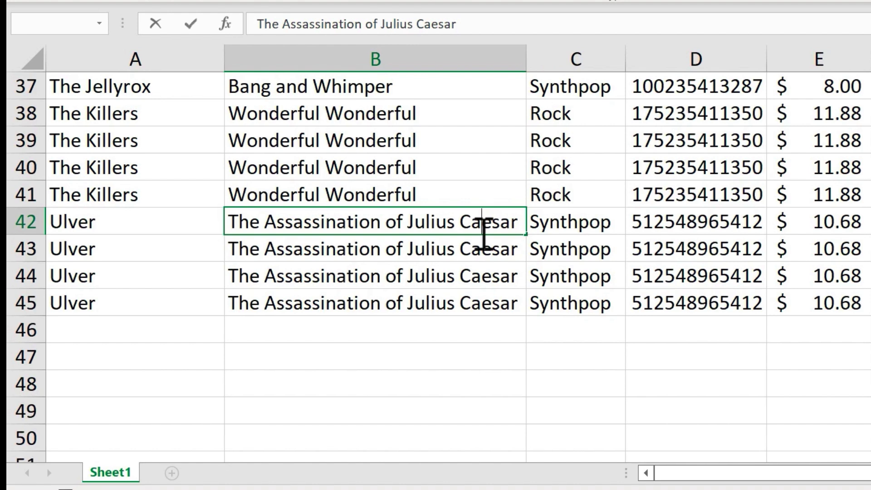
key("shift+Home")
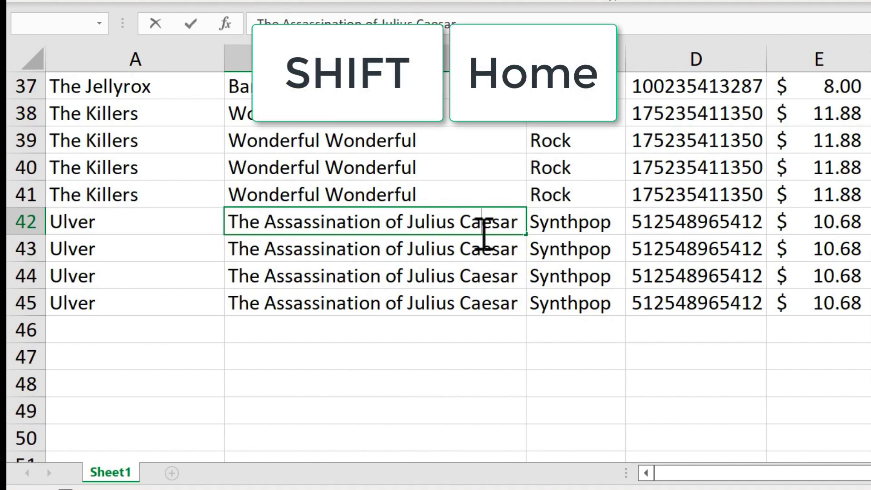
key("shift+Home")
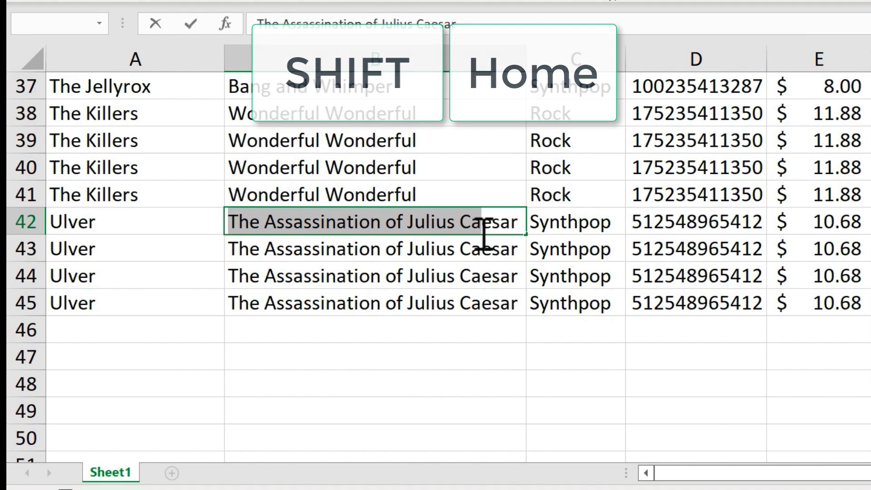
double_click(264, 247)
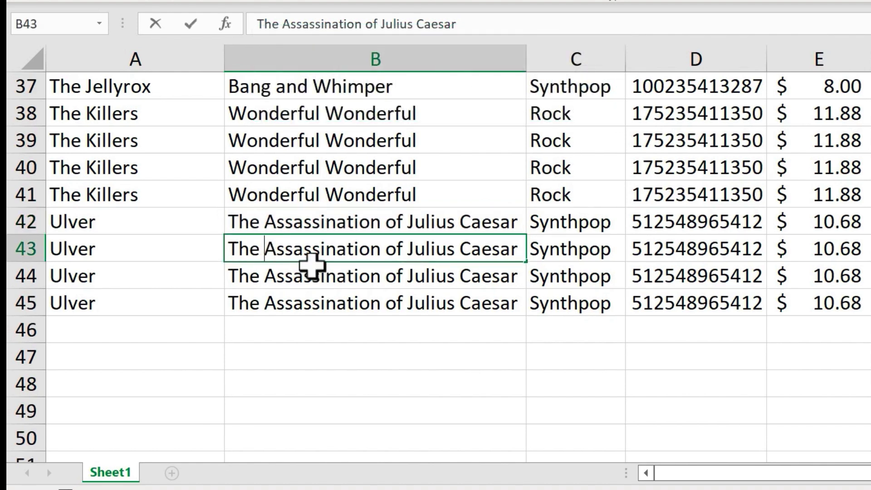
key("shift+End")
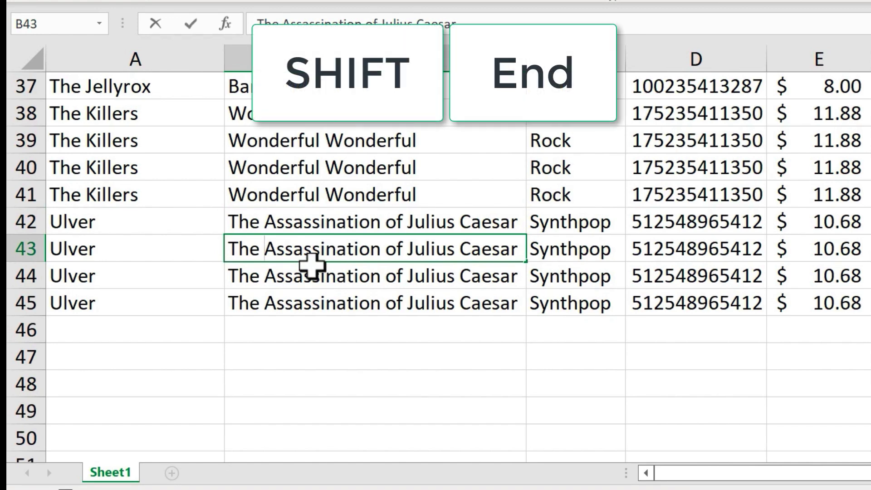
key("shift+End")
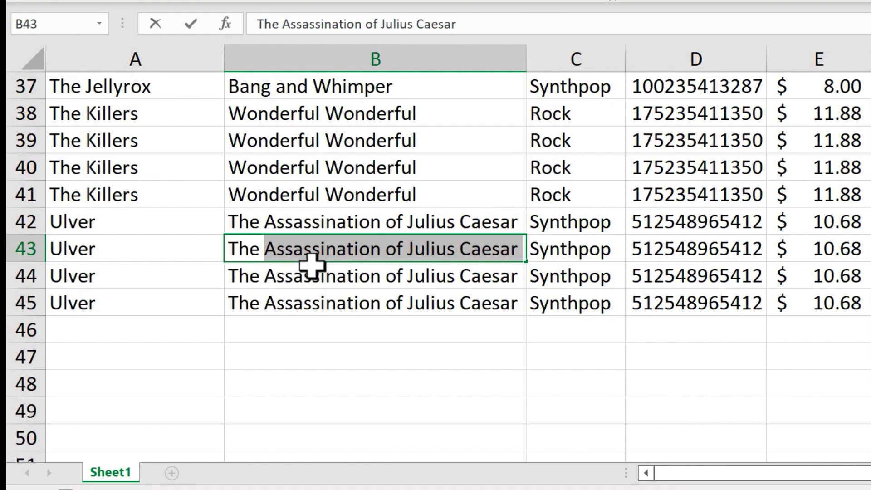
key("BackSpace")
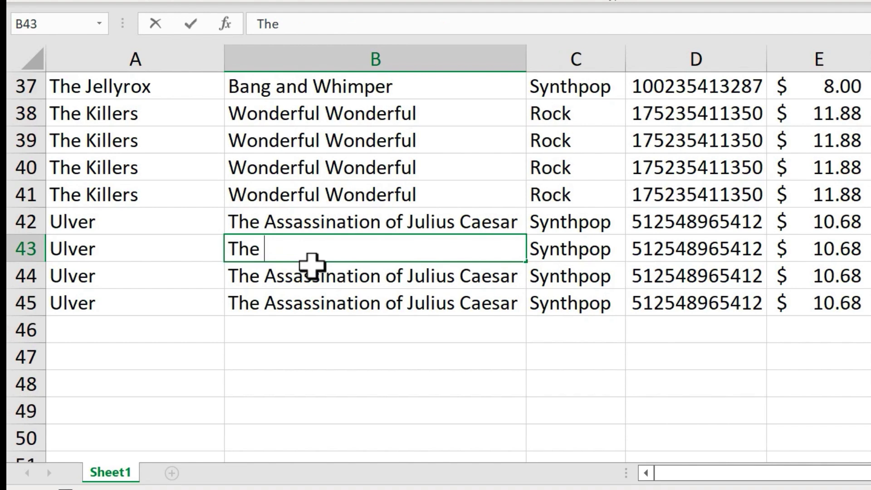
key("Escape")
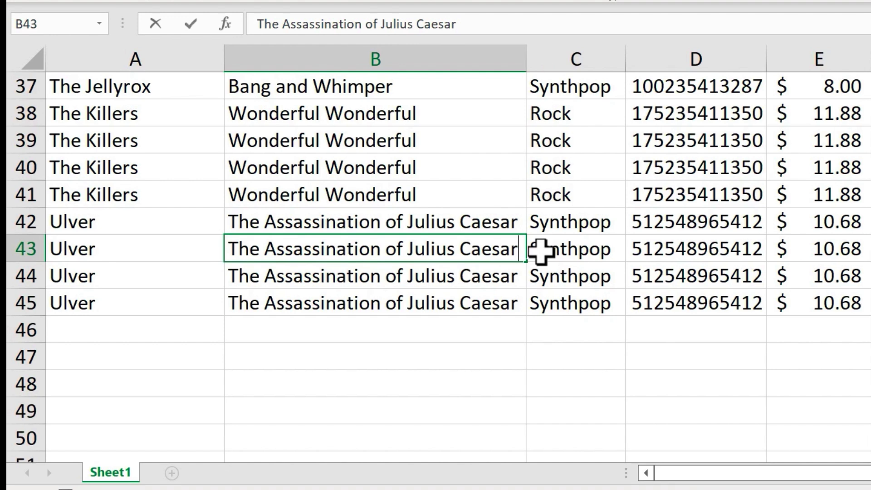
Step: Add 'Special Edition' as a second line under The Assassination of Julius Caesar in B43
key("alt+Return")
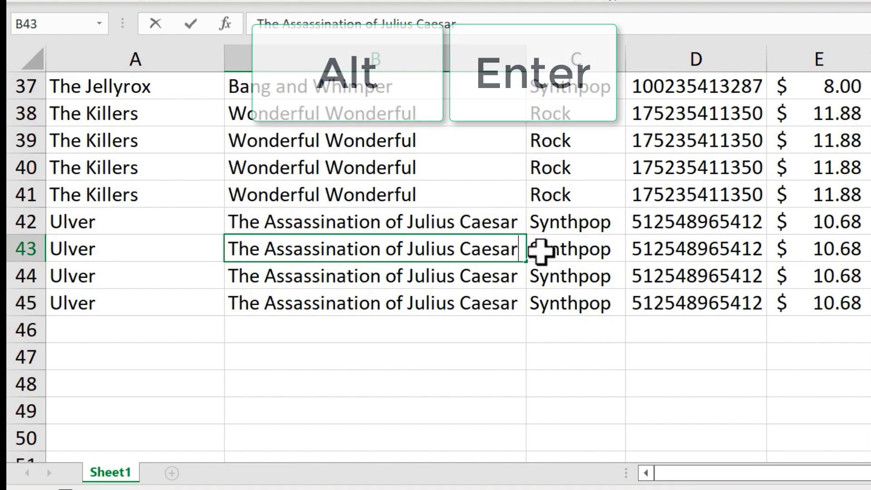
key("alt+Return")
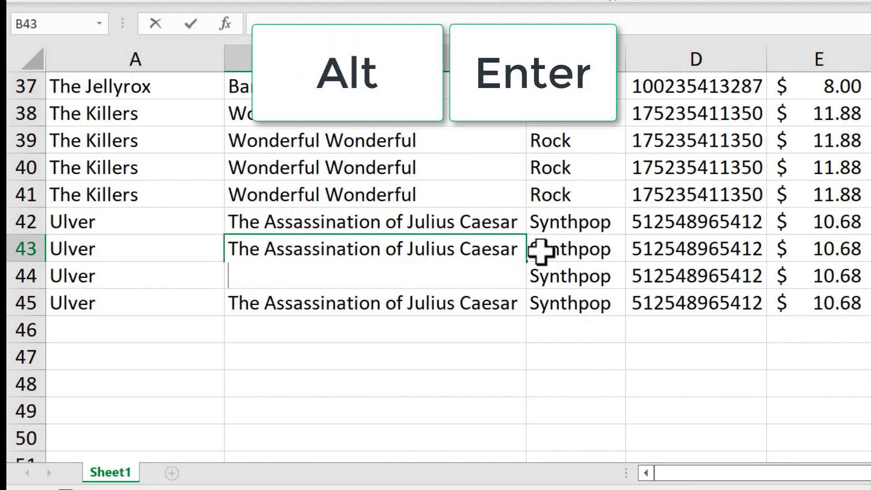
type("Special Edition")
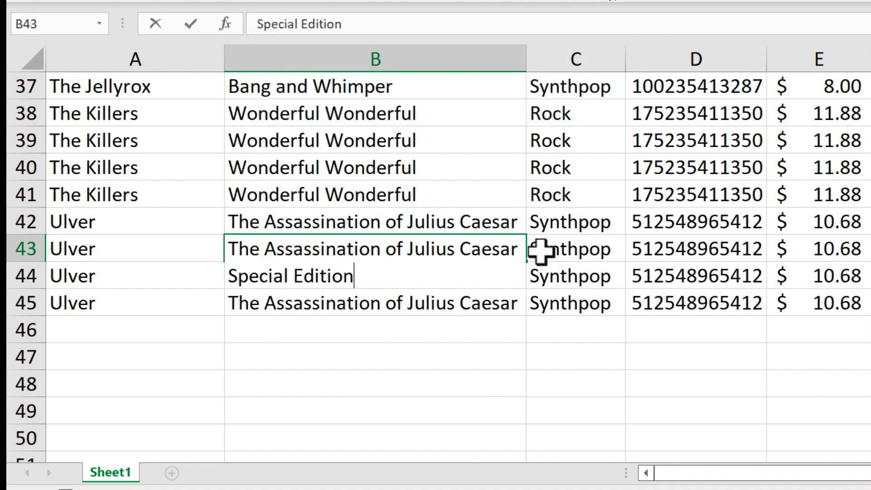
key("Return")
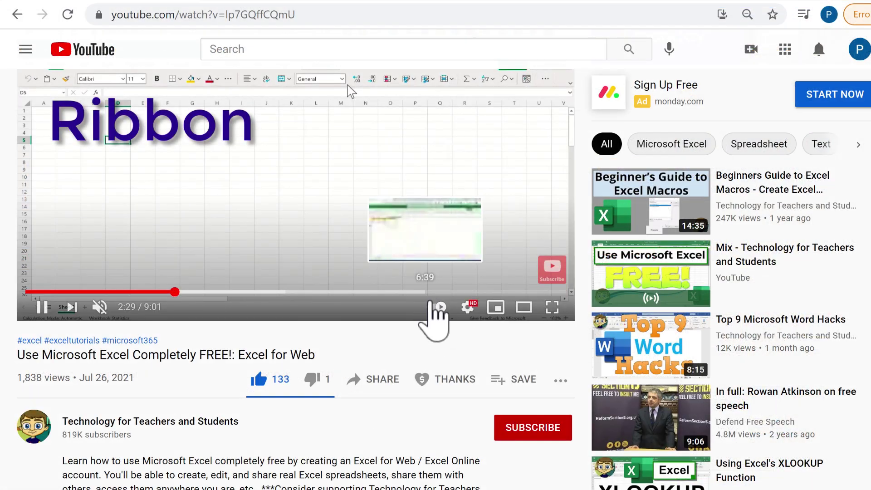
Step: Open Super Thanks on the Excel for Web video to show the $2.00–$50.00 tip options
left_click(462, 380)
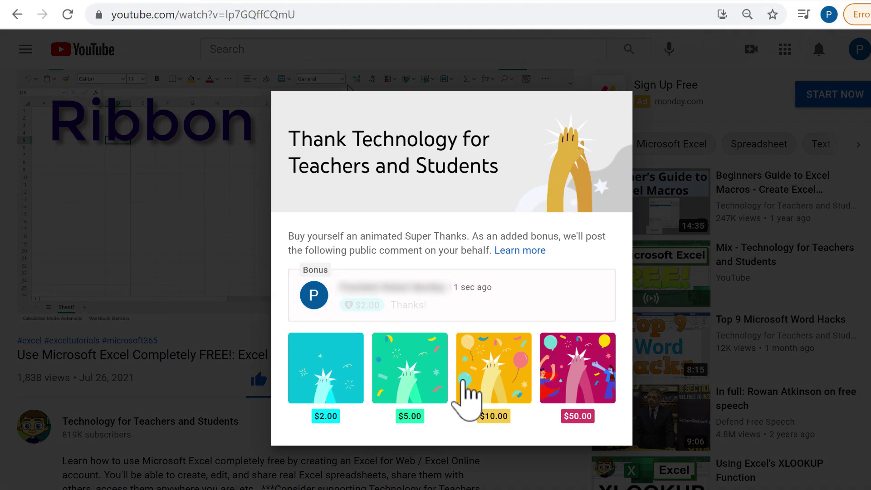